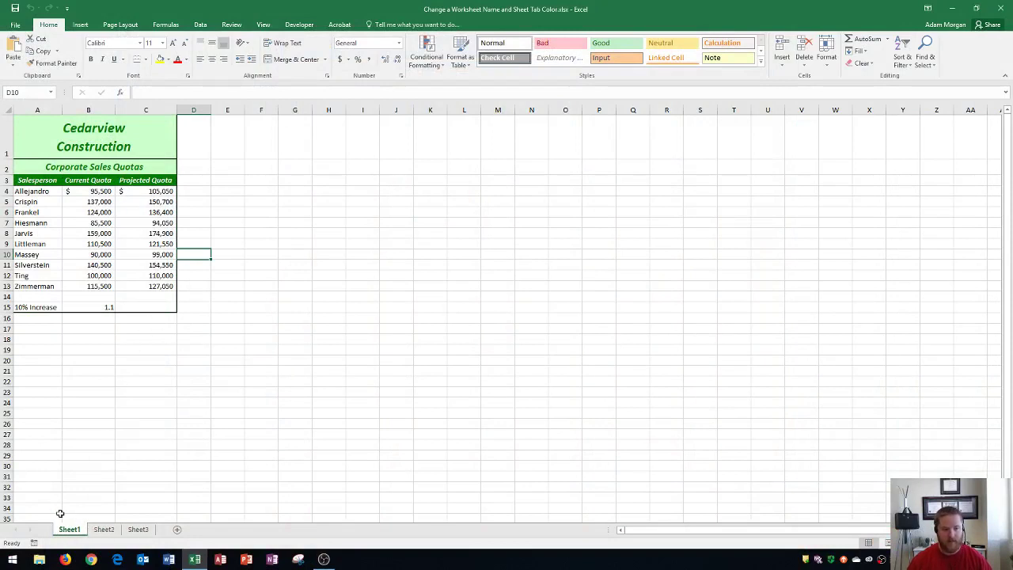
- Review the quotas on Sheet1, Sheet2 and Sheet3, checking the 10% Increase label in A15
{"action": "left_click", "coordinate": [103, 530]}
{"action": "left_click", "coordinate": [137, 529]}
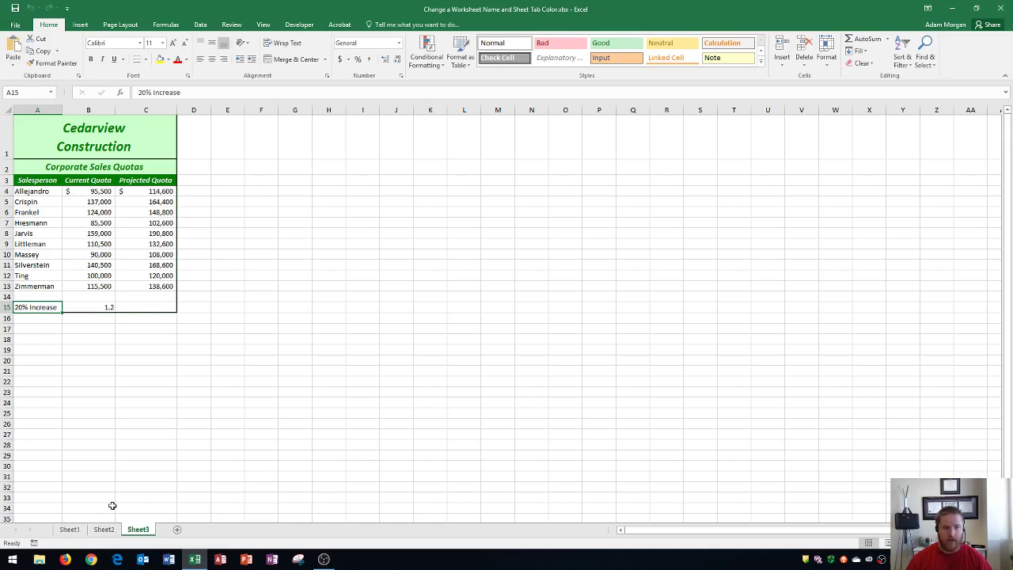
{"action": "left_click", "coordinate": [71, 529]}
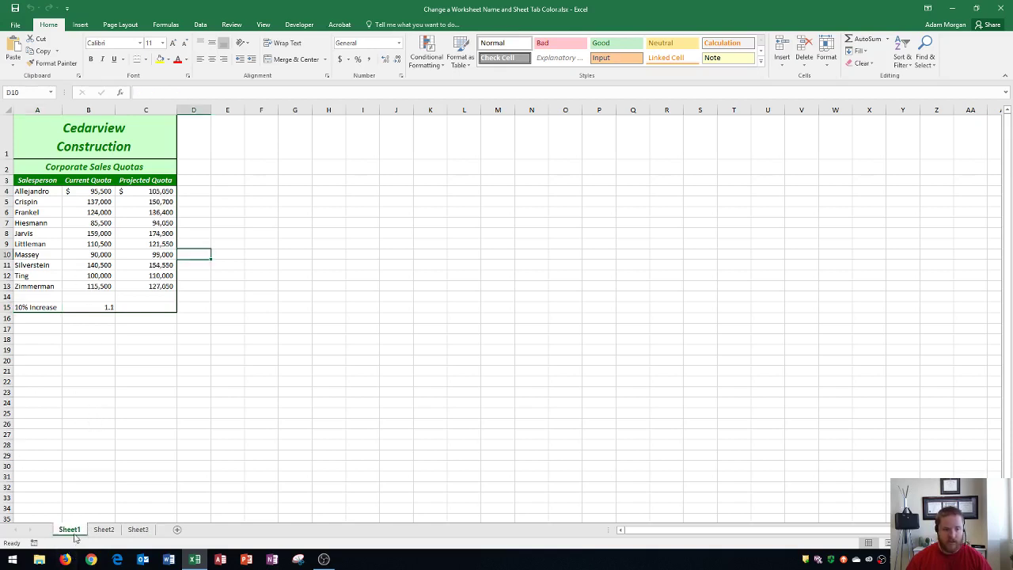
{"action": "left_click", "coordinate": [24, 308]}
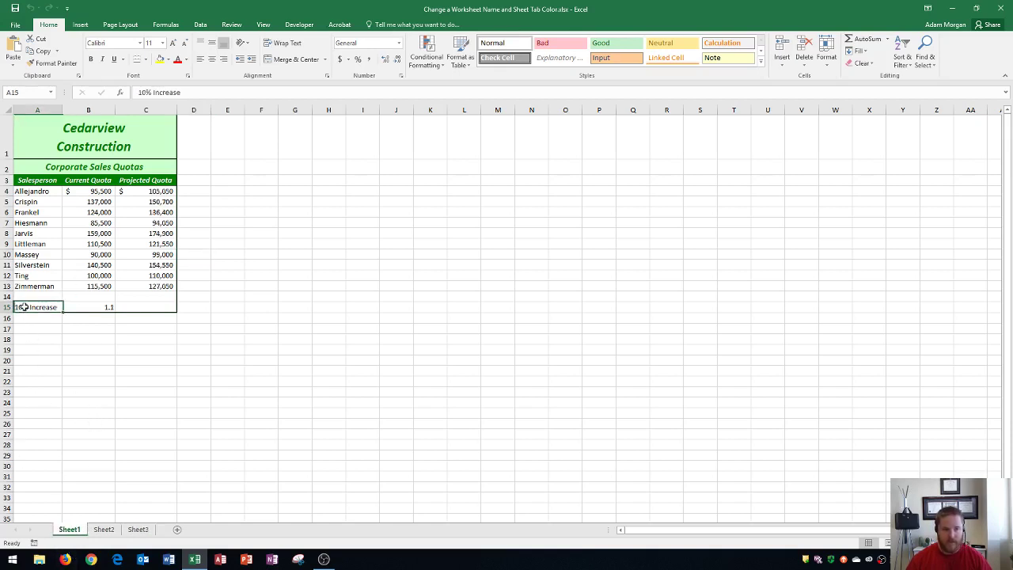
{"action": "left_click", "coordinate": [102, 529]}
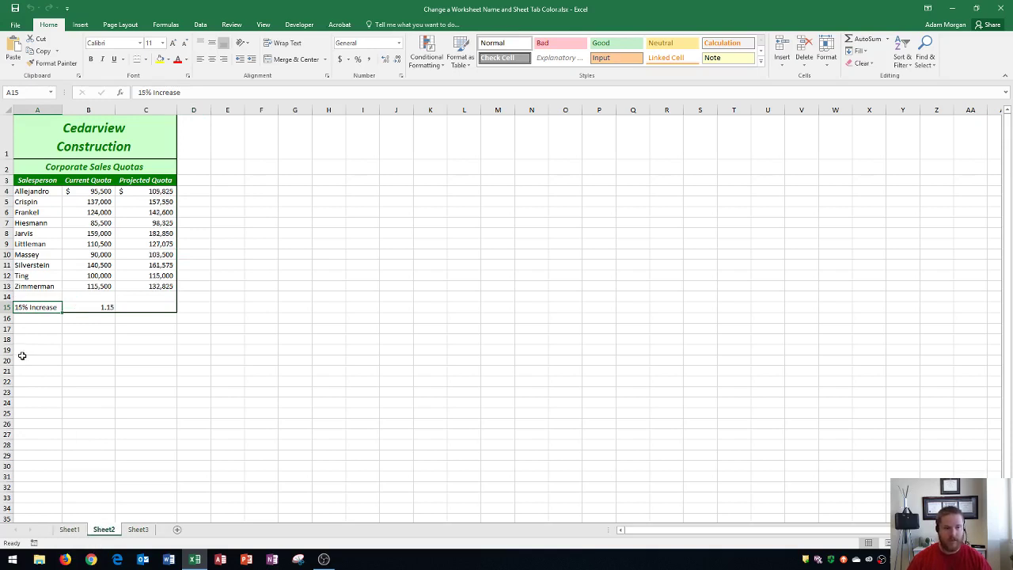
{"action": "left_click", "coordinate": [138, 530]}
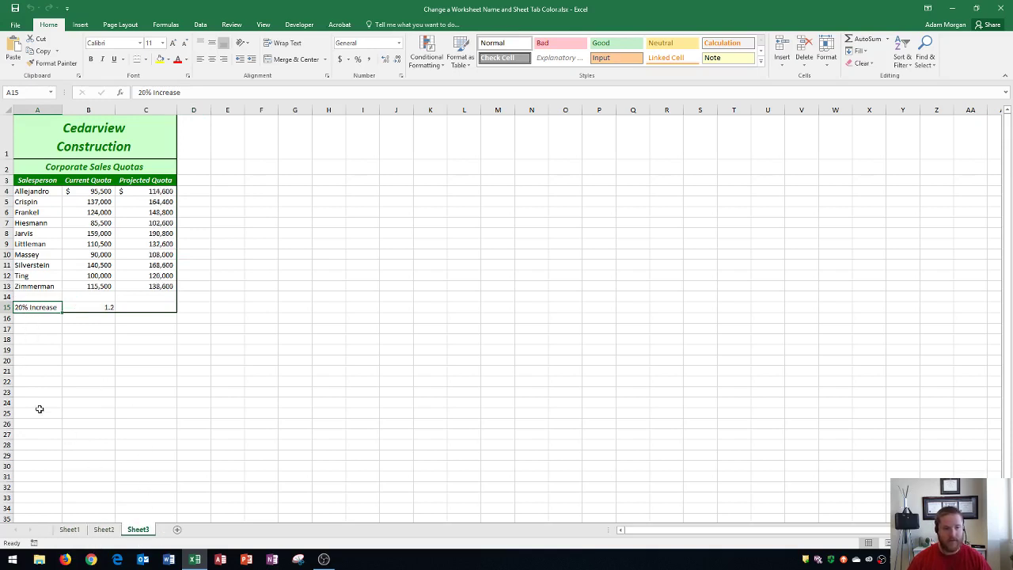
{"action": "left_click", "coordinate": [69, 535]}
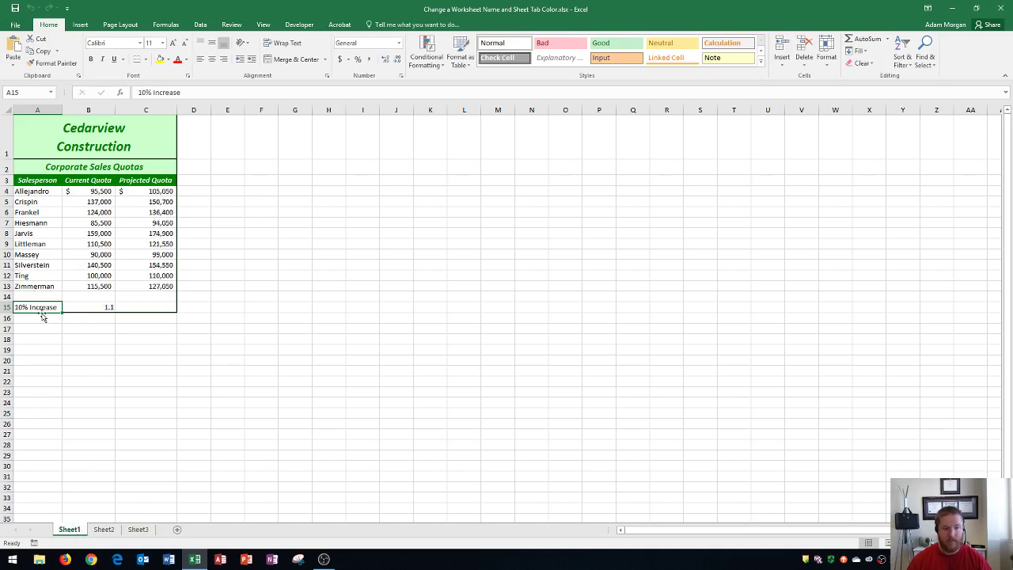
- Rename the Sheet1 worksheet to '10% Increase' from its tab's right-click menu
{"action": "right_click", "coordinate": [68, 534]}
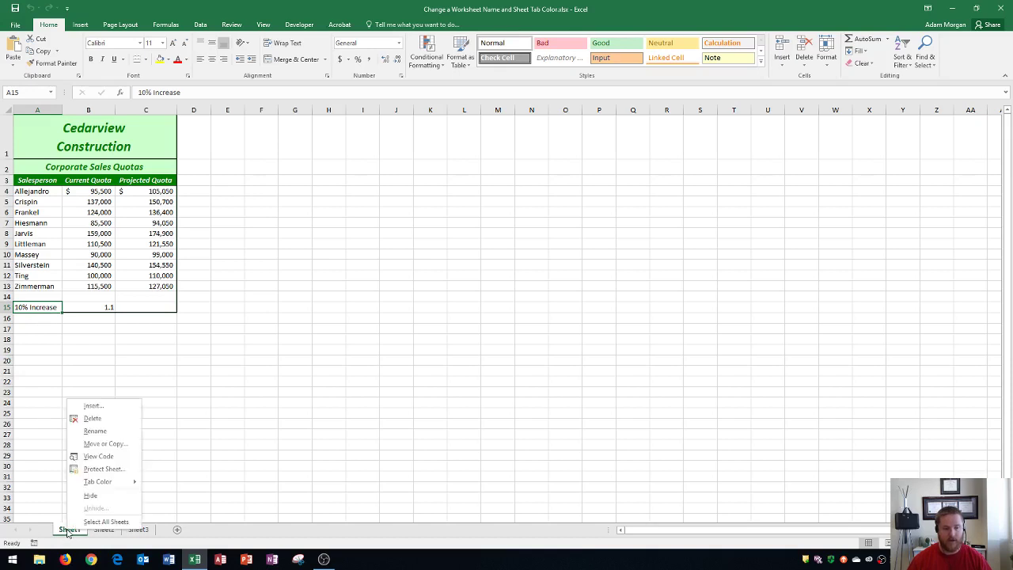
{"action": "left_click", "coordinate": [95, 431]}
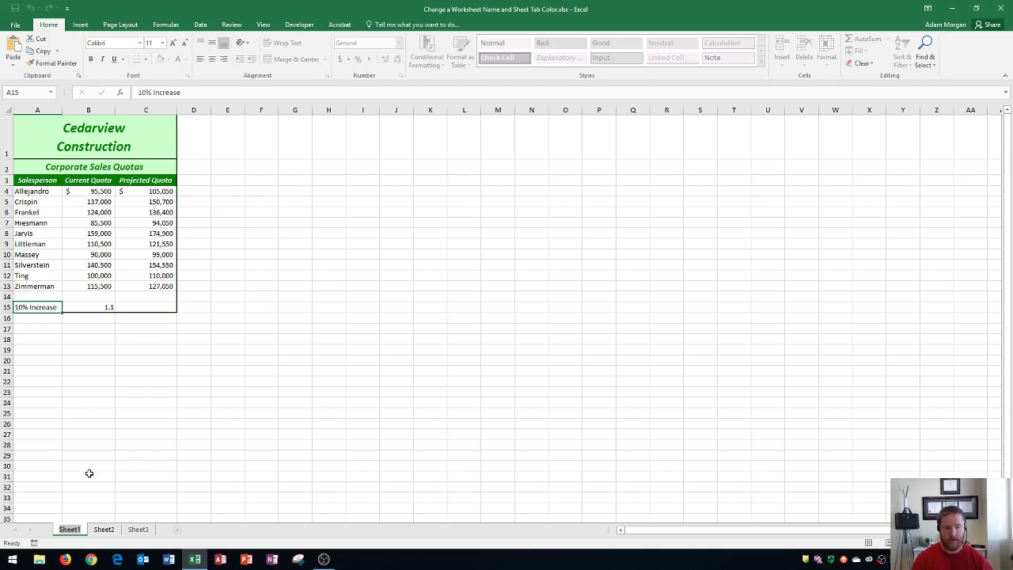
{"action": "type", "text": "10%"}
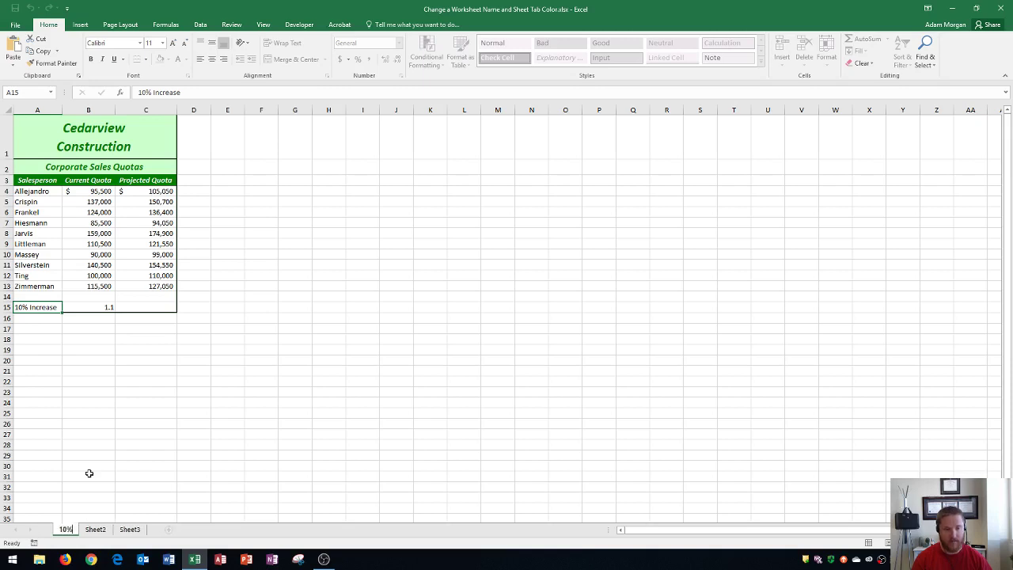
{"action": "type", "text": " inc"}
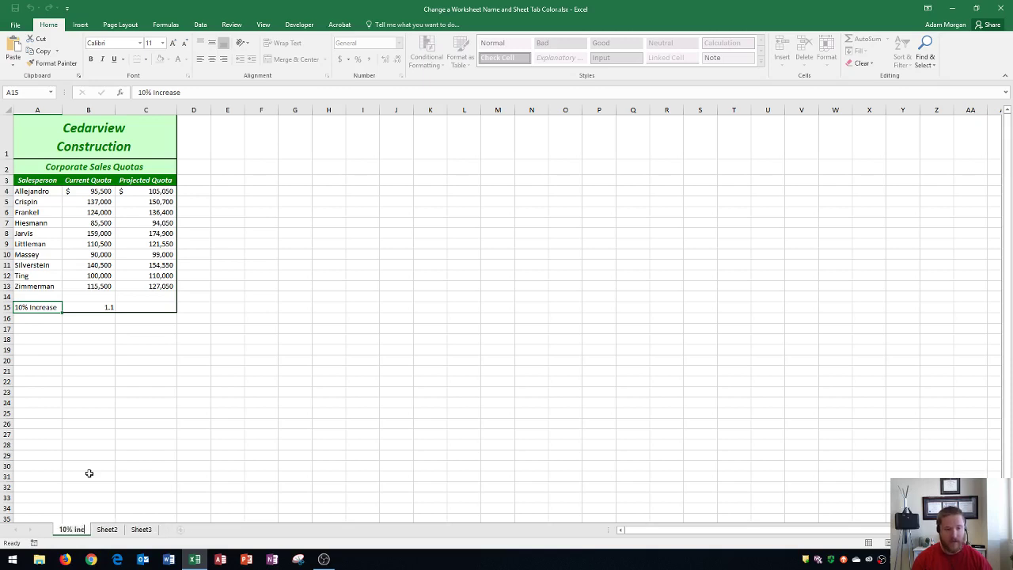
{"action": "type", "text": "re"}
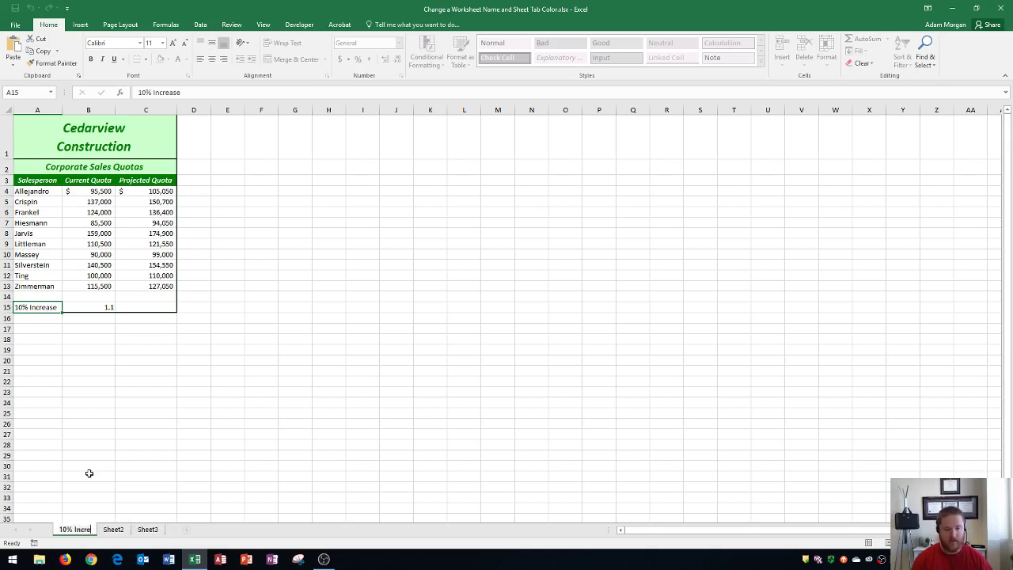
{"action": "type", "text": "ase"}
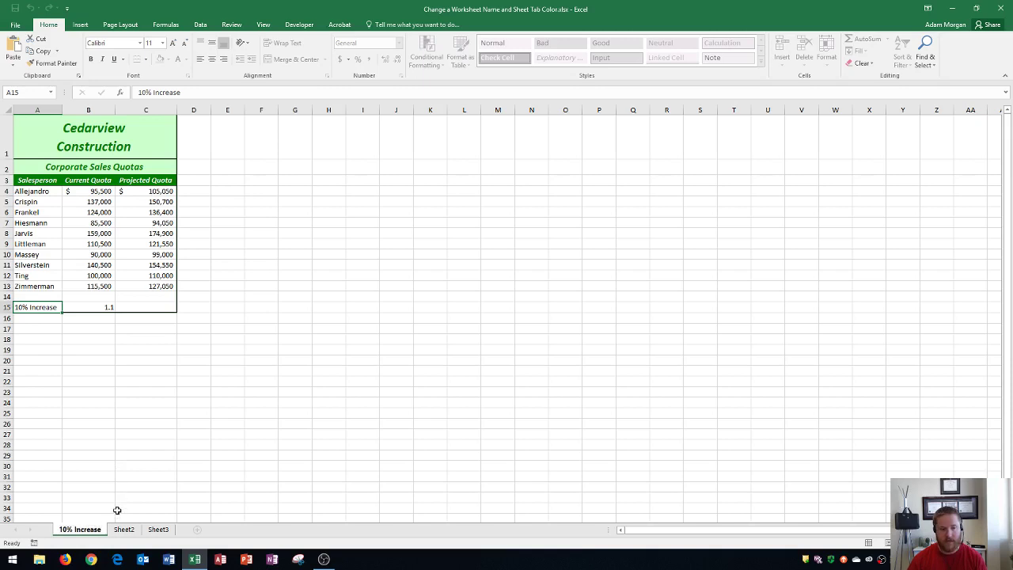
{"action": "key", "text": "Return"}
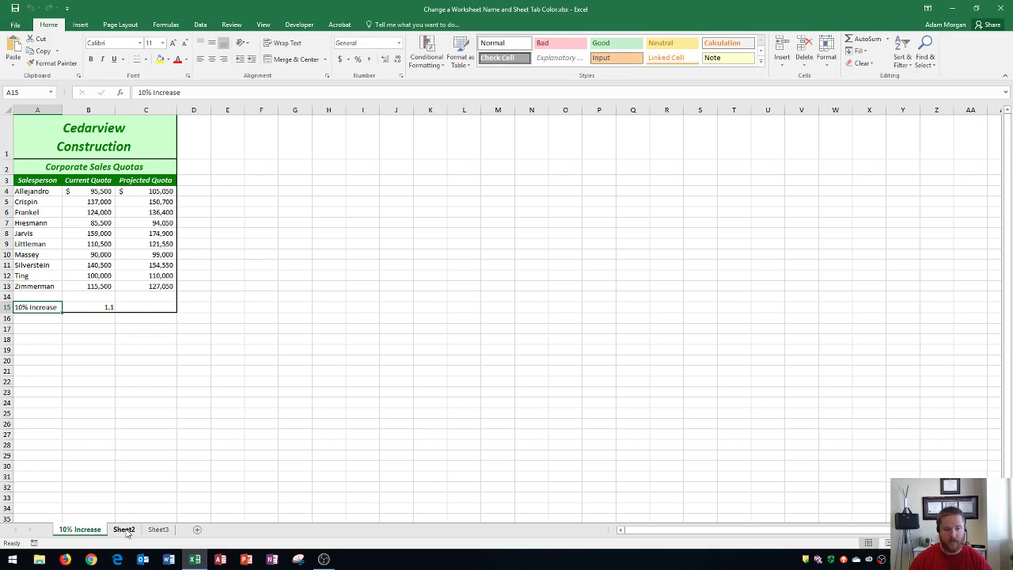
- Rename the Sheet2 tab, holding the 15% quotas, to '15% Increase'
{"action": "left_click", "coordinate": [124, 529]}
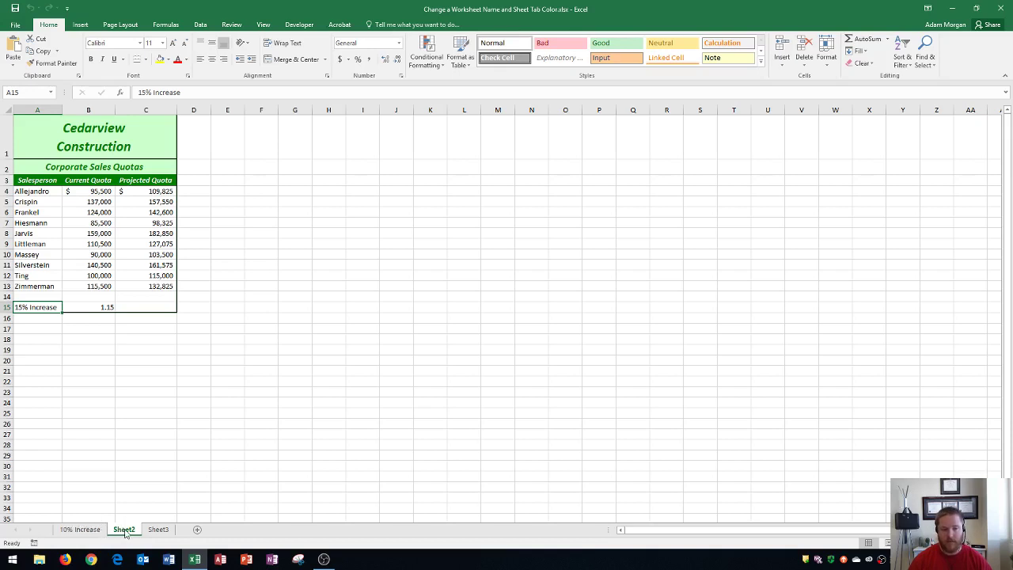
{"action": "double_click", "coordinate": [124, 530]}
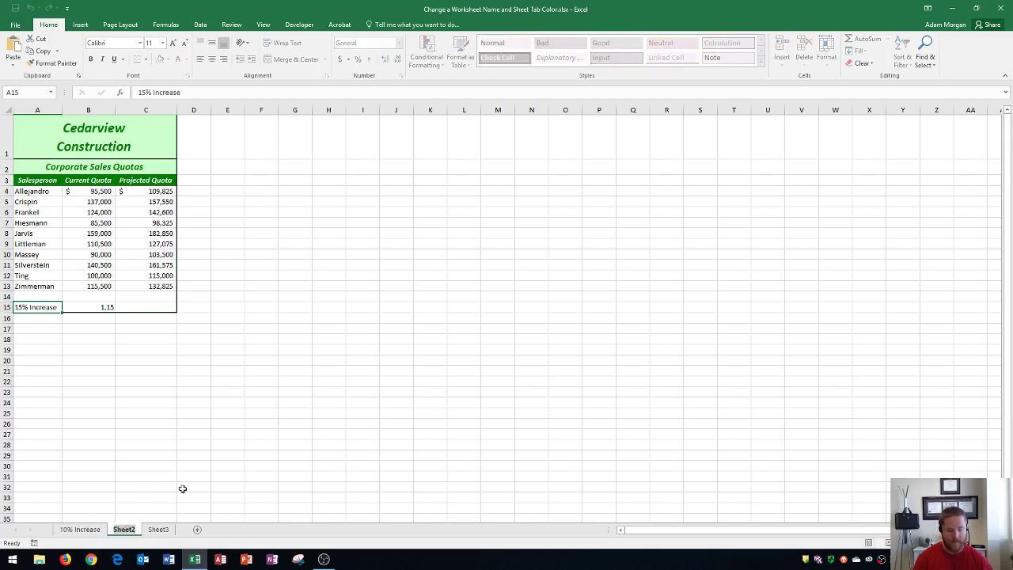
{"action": "type", "text": "15% Inc"}
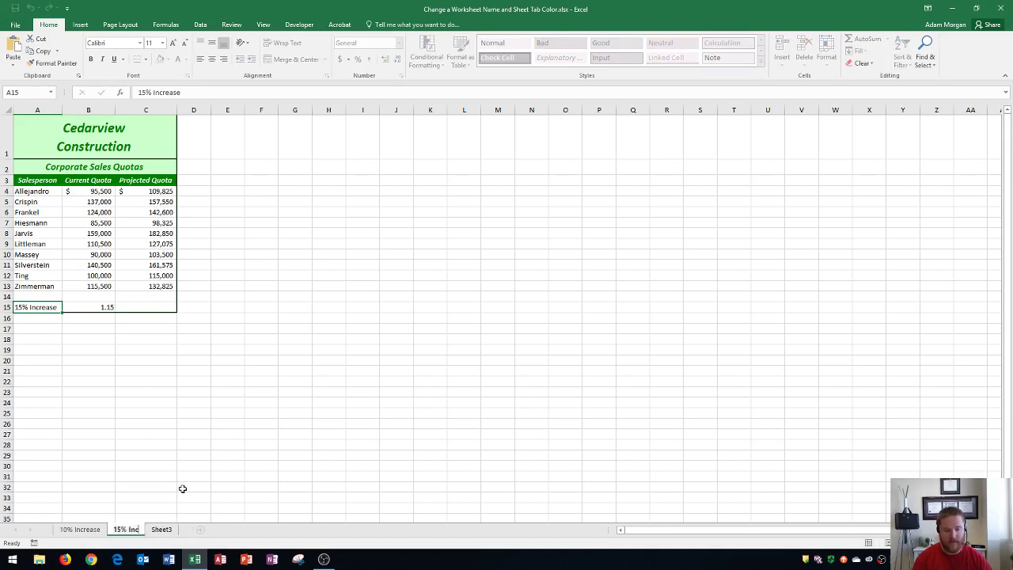
{"action": "type", "text": "rease"}
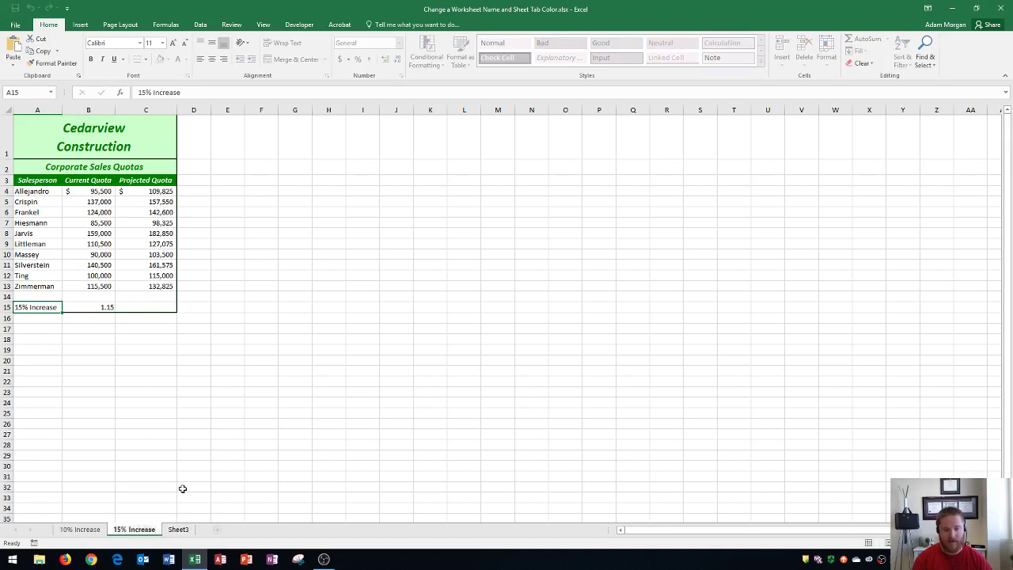
{"action": "key", "text": "Return"}
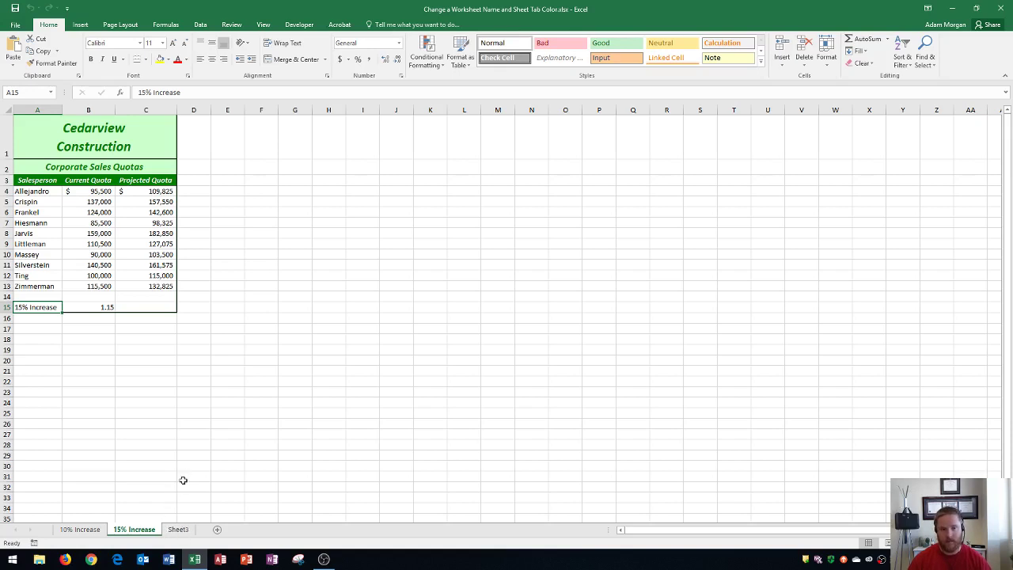
- Rename the Sheet3 tab to '20% Increase', then go back to the 10% Increase sheet
{"action": "left_click", "coordinate": [179, 529]}
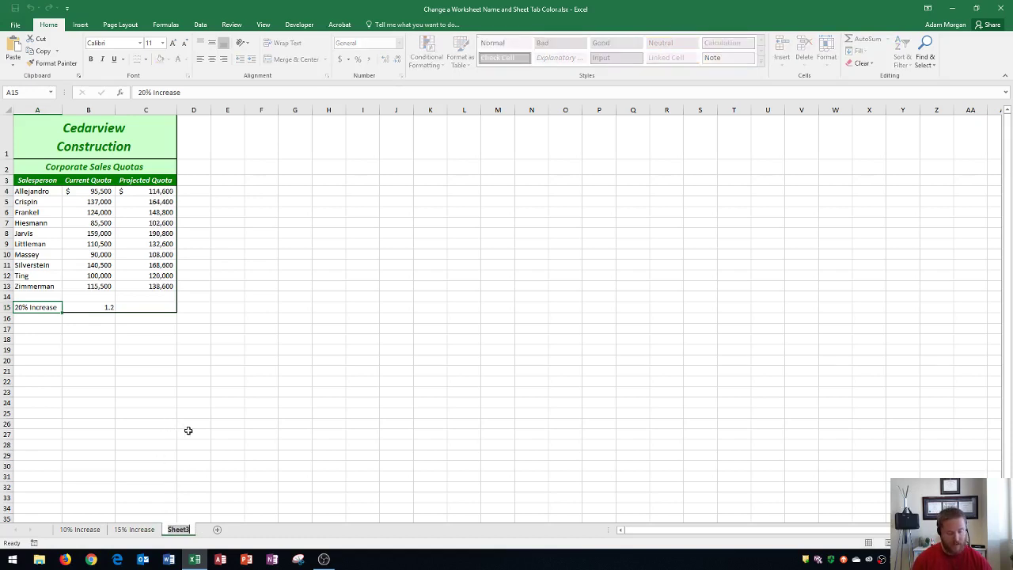
{"action": "type", "text": "20% I"}
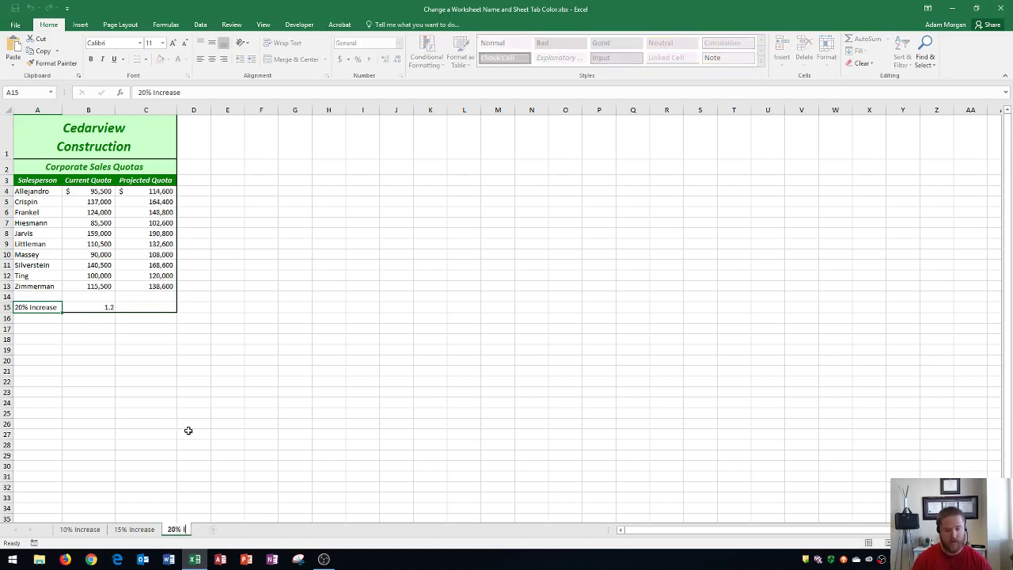
{"action": "type", "text": "ncrease"}
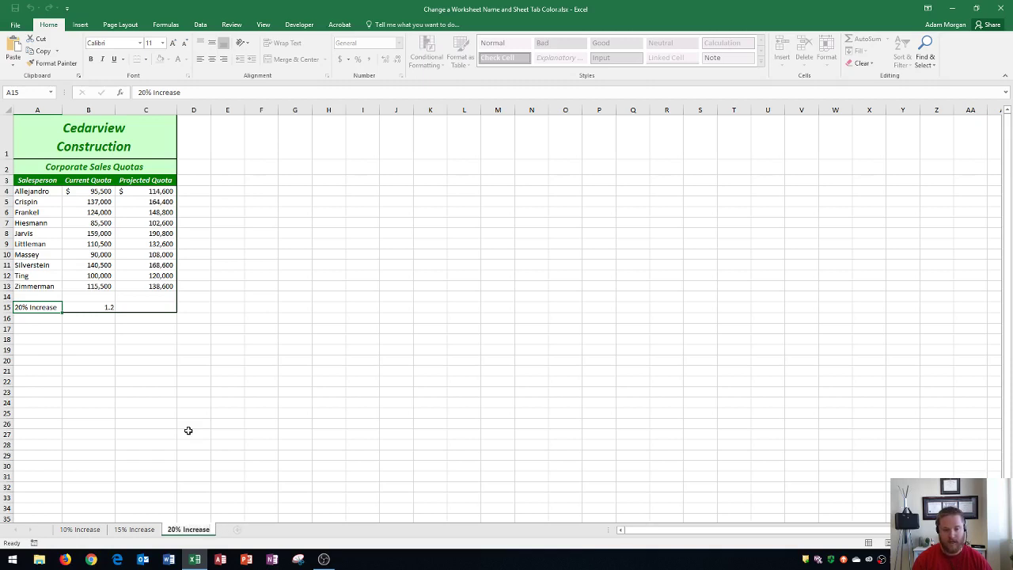
{"action": "key", "text": "Return"}
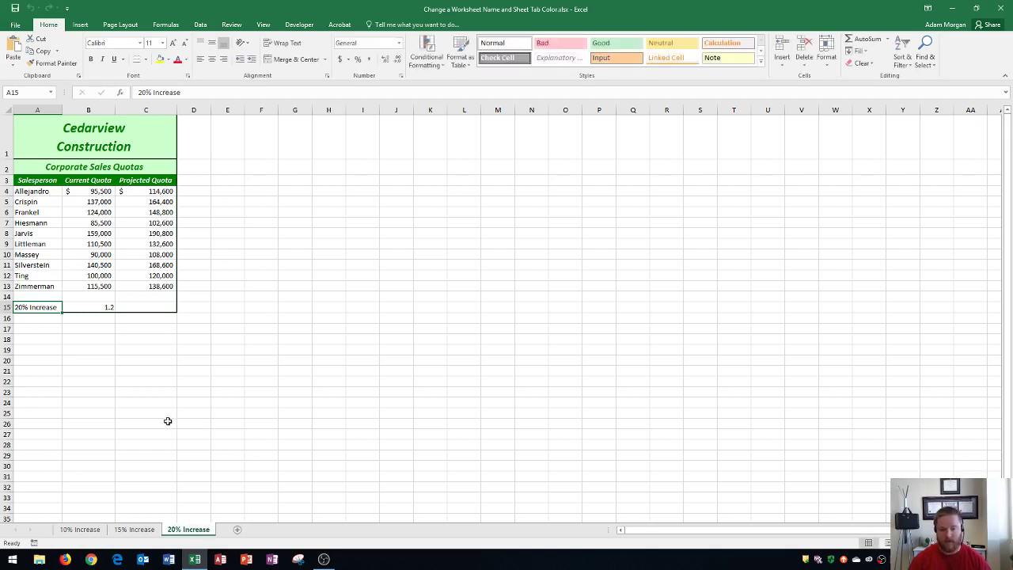
{"action": "left_click", "coordinate": [79, 528]}
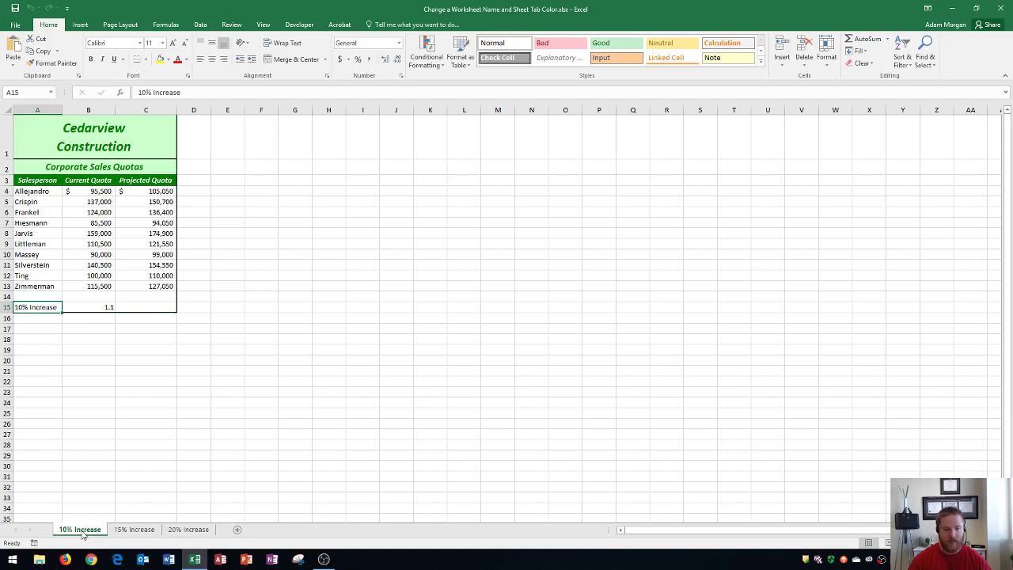
- Set the 10% Increase tab color to Orange, Accent 2, then show the 15% Increase sheet
{"action": "right_click", "coordinate": [83, 535]}
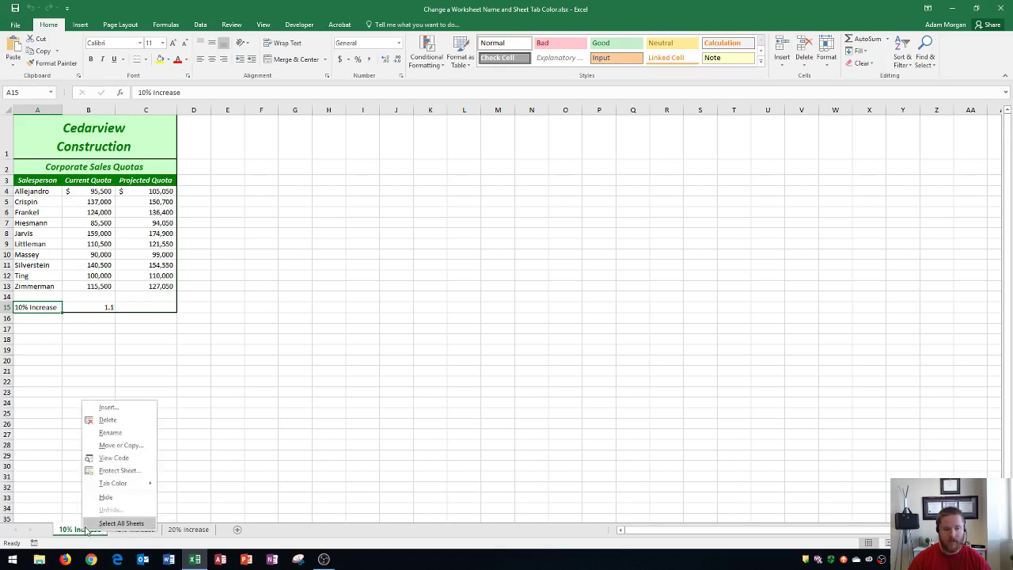
{"action": "mouse_move", "coordinate": [125, 487]}
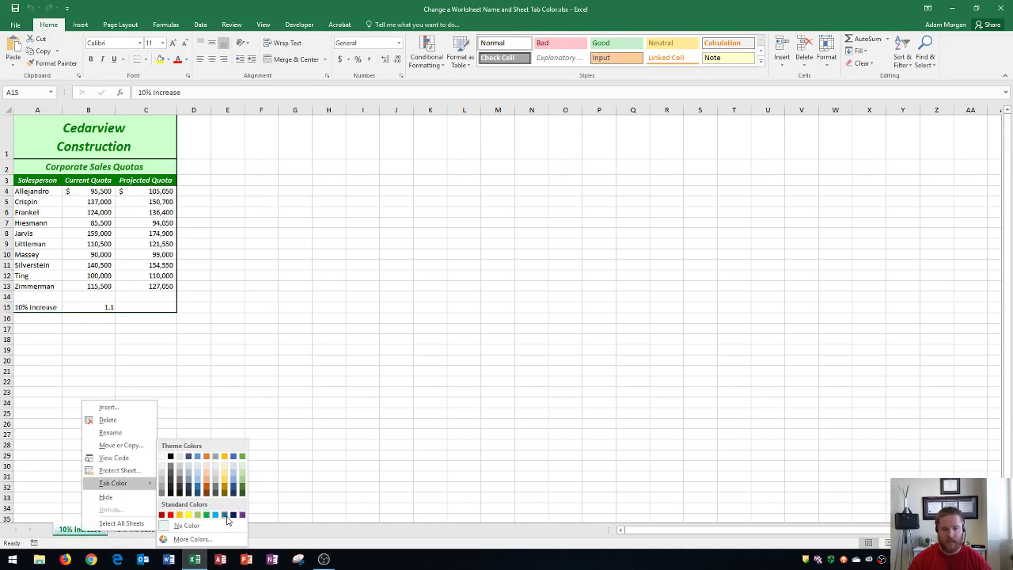
{"action": "left_click", "coordinate": [205, 457]}
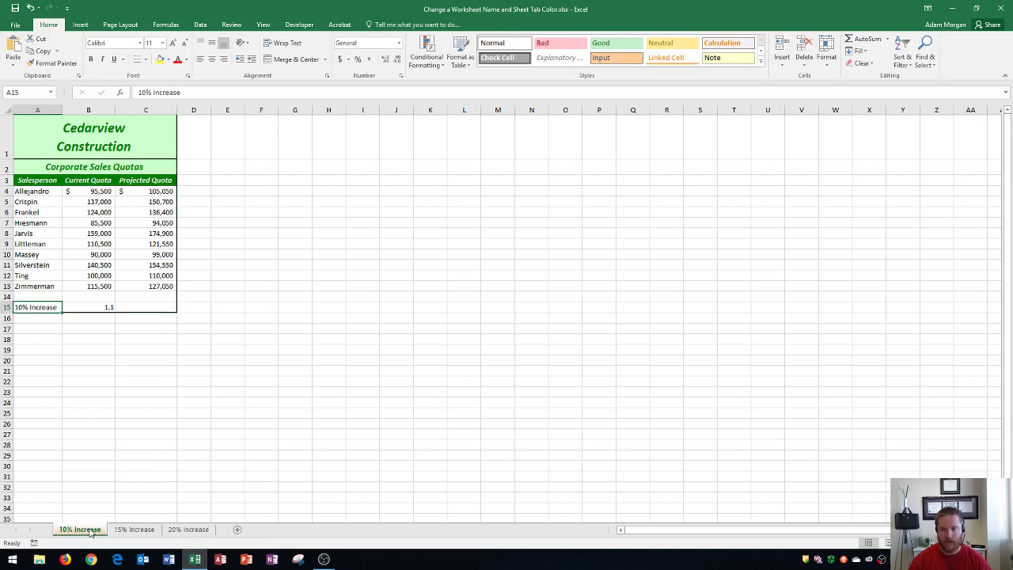
{"action": "left_click", "coordinate": [134, 530]}
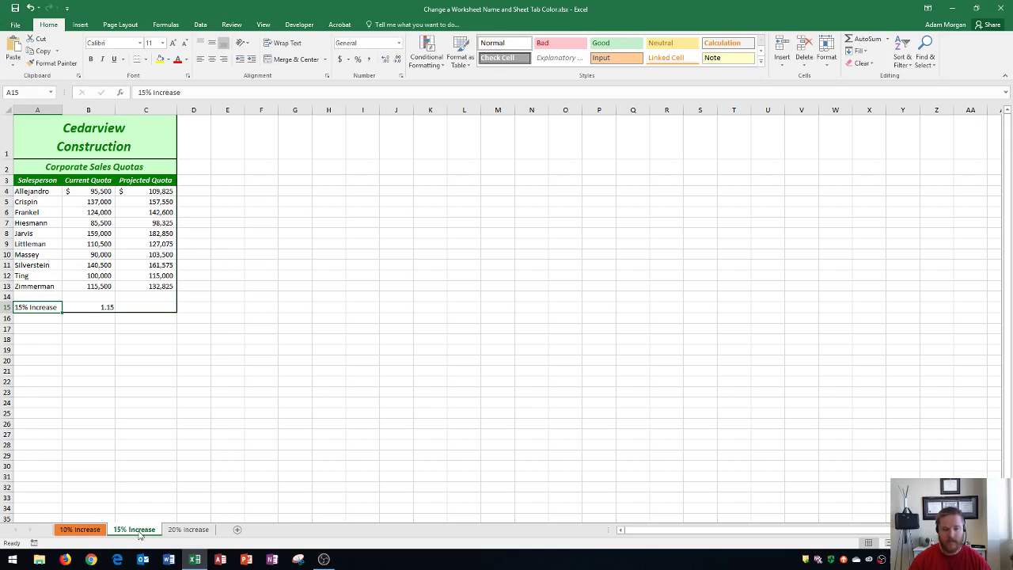
- Set the 15% Increase tab color to Gray-50%, Accent 3, then show the 20% Increase sheet
{"action": "right_click", "coordinate": [140, 534]}
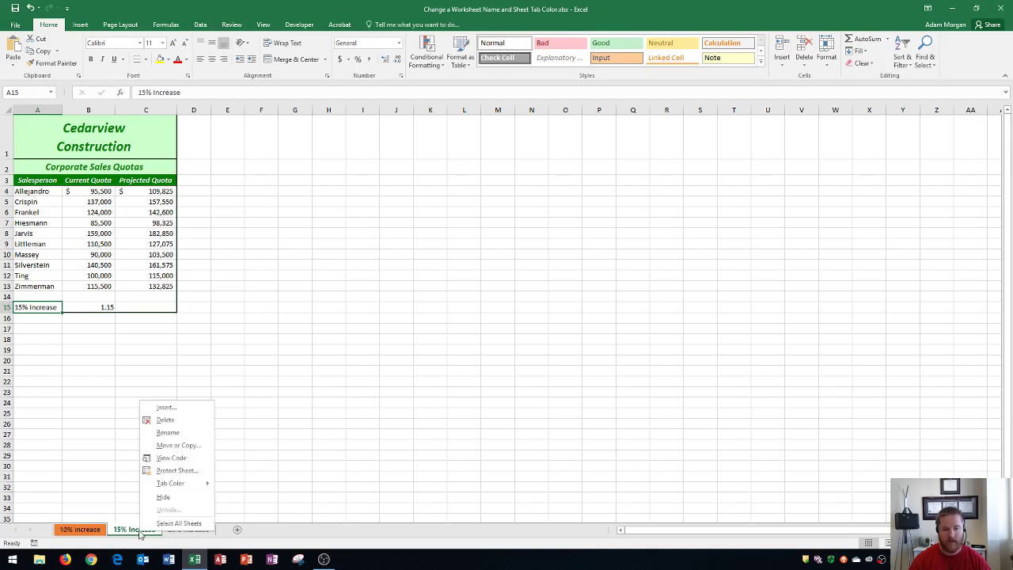
{"action": "mouse_move", "coordinate": [167, 483]}
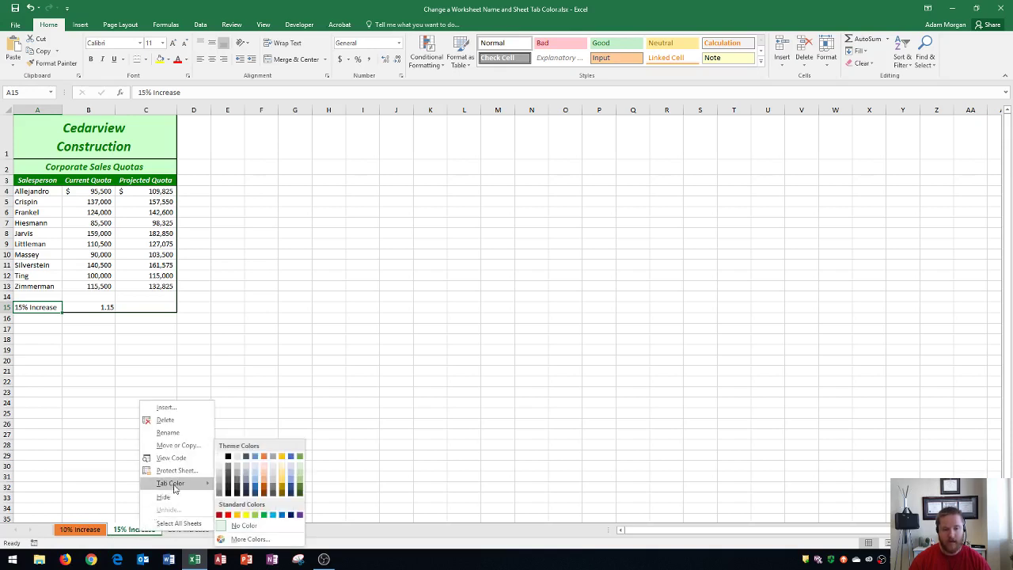
{"action": "left_click", "coordinate": [272, 457]}
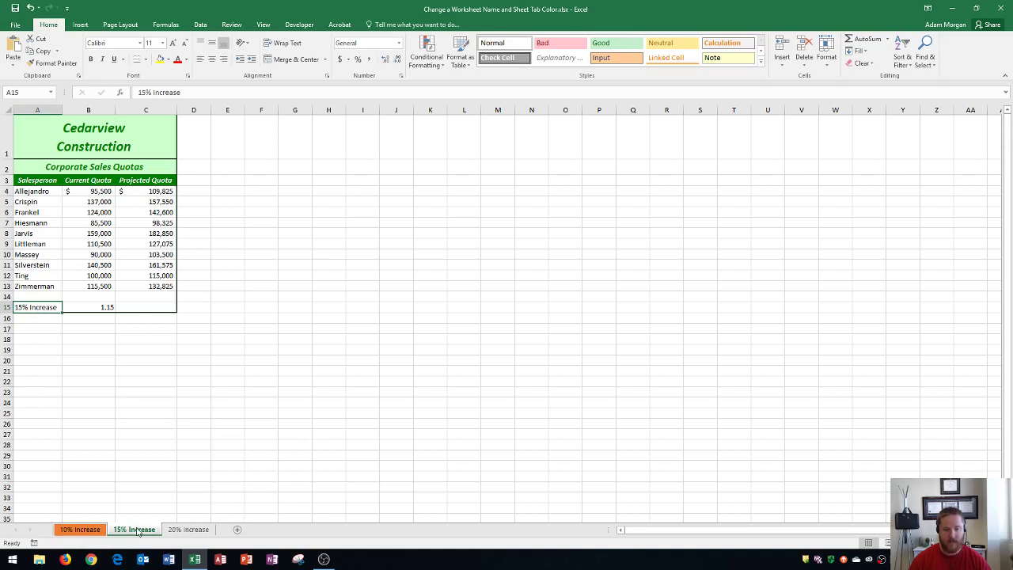
{"action": "left_click", "coordinate": [186, 530]}
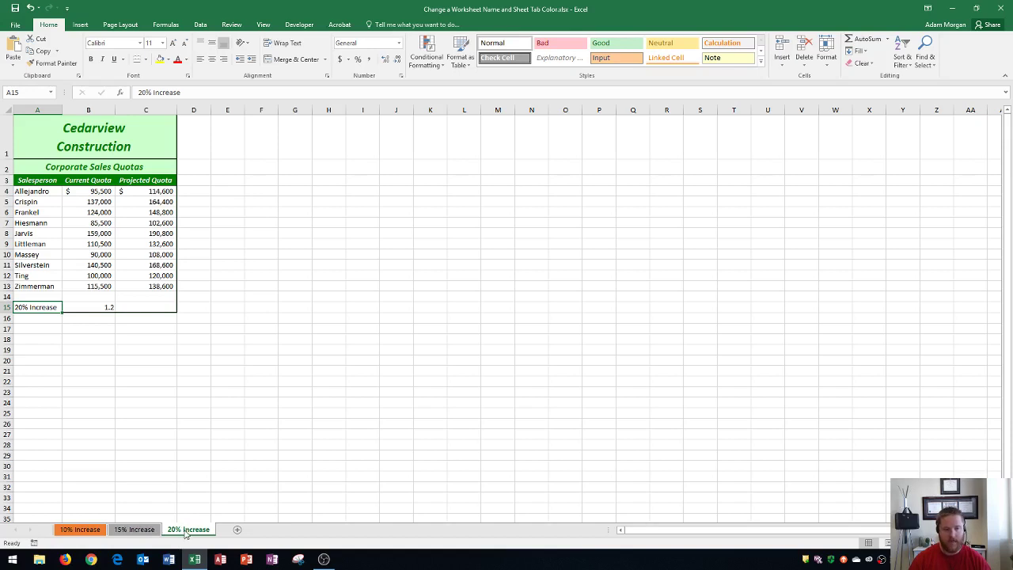
- Set the 20% Increase tab color to Gold, Accent 4, then return to the 10% Increase sheet
{"action": "right_click", "coordinate": [186, 534]}
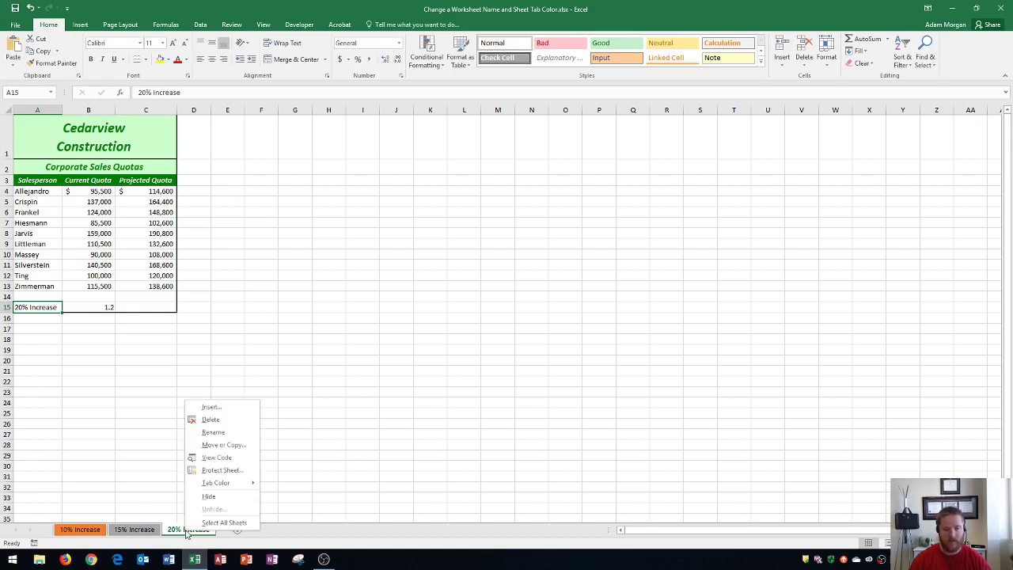
{"action": "mouse_move", "coordinate": [238, 482]}
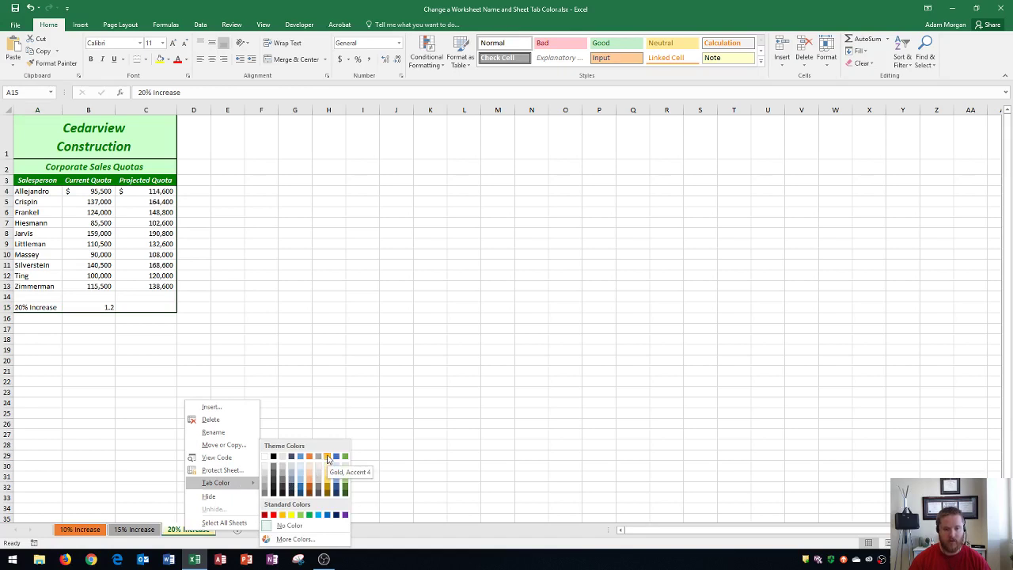
{"action": "left_click", "coordinate": [327, 457]}
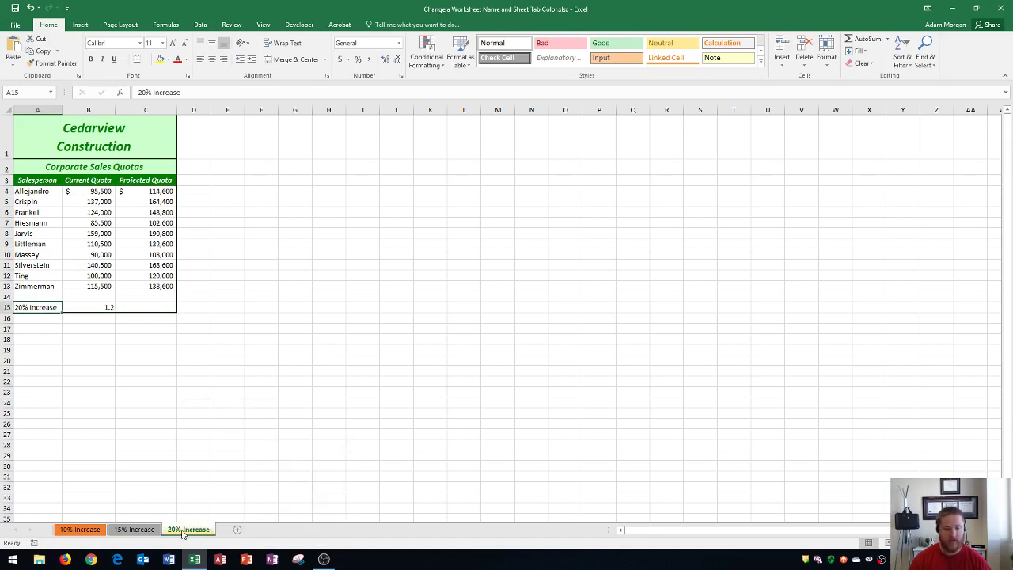
{"action": "left_click", "coordinate": [145, 534]}
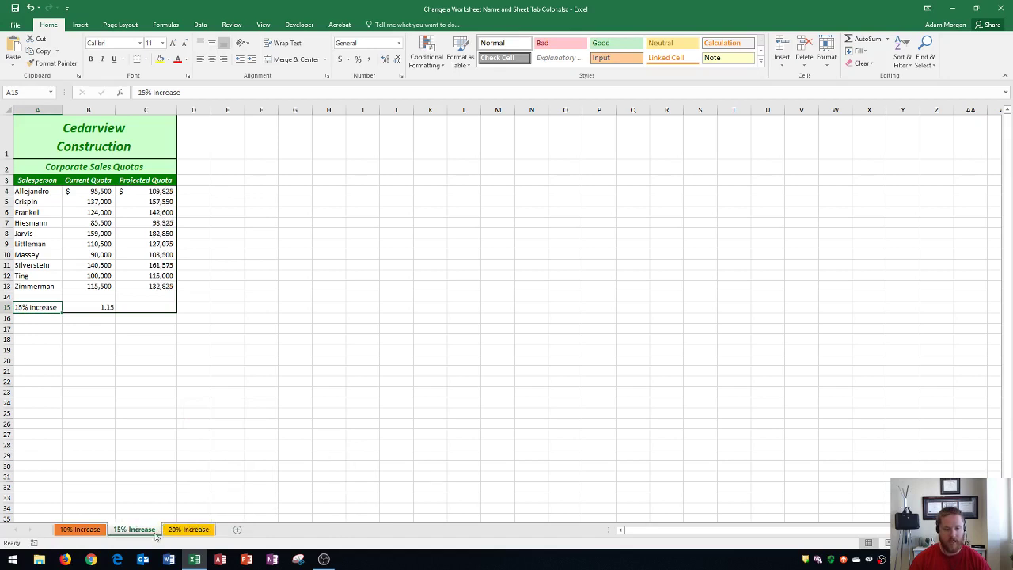
{"action": "left_click", "coordinate": [82, 530]}
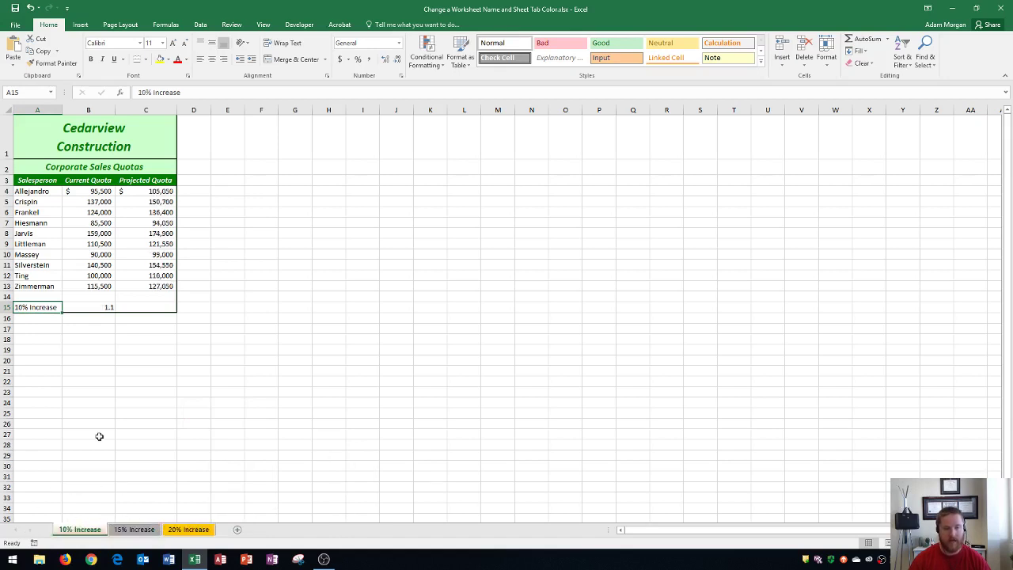